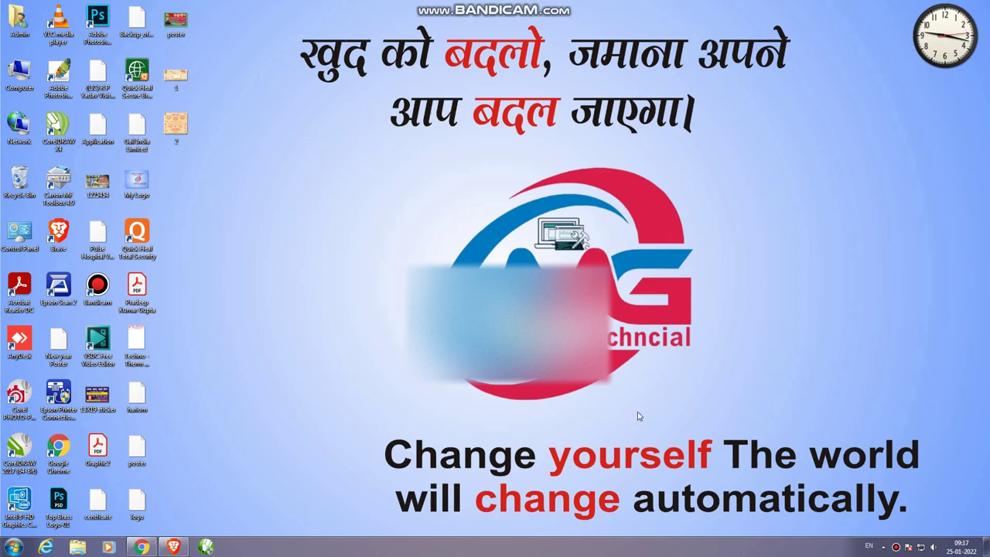
# In Brave, search Google for 'covid-19 registration' using the address-bar suggestion.
pyautogui.click(174, 547)
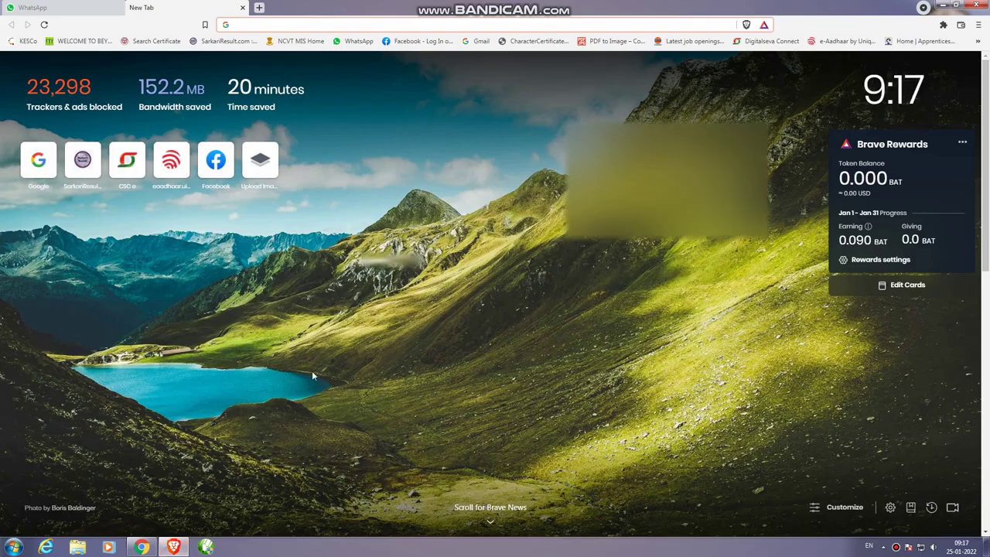
pyautogui.click(367, 28)
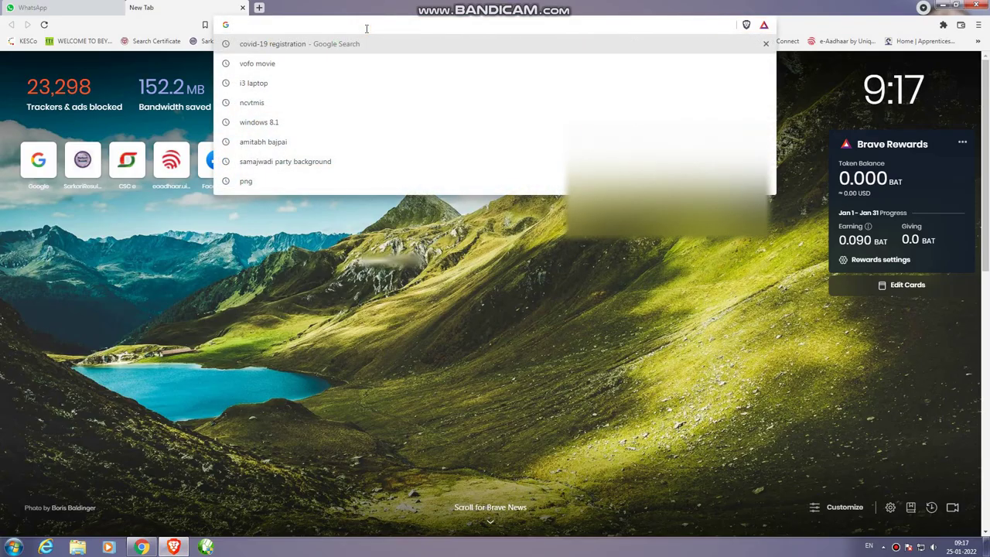
pyautogui.write('cov')
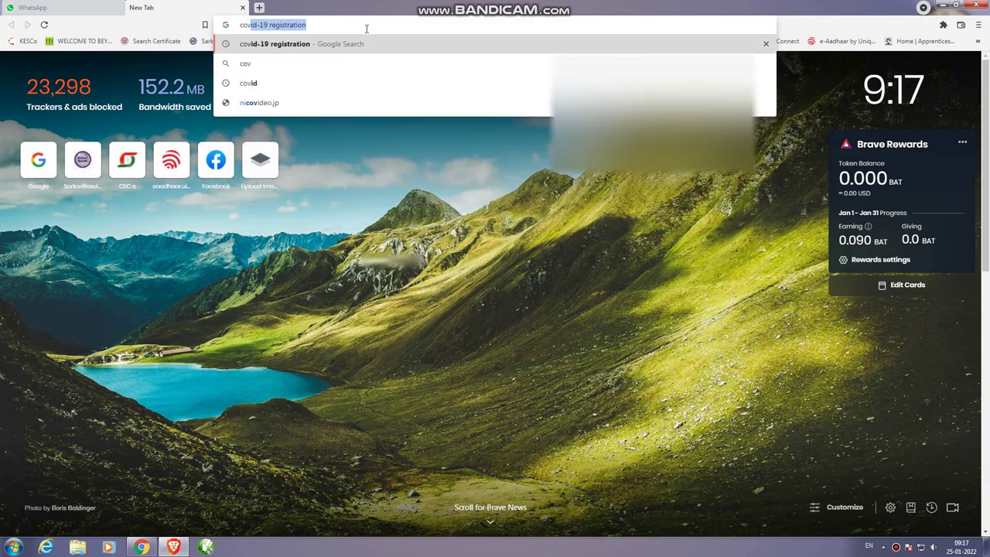
pyautogui.press('Return')
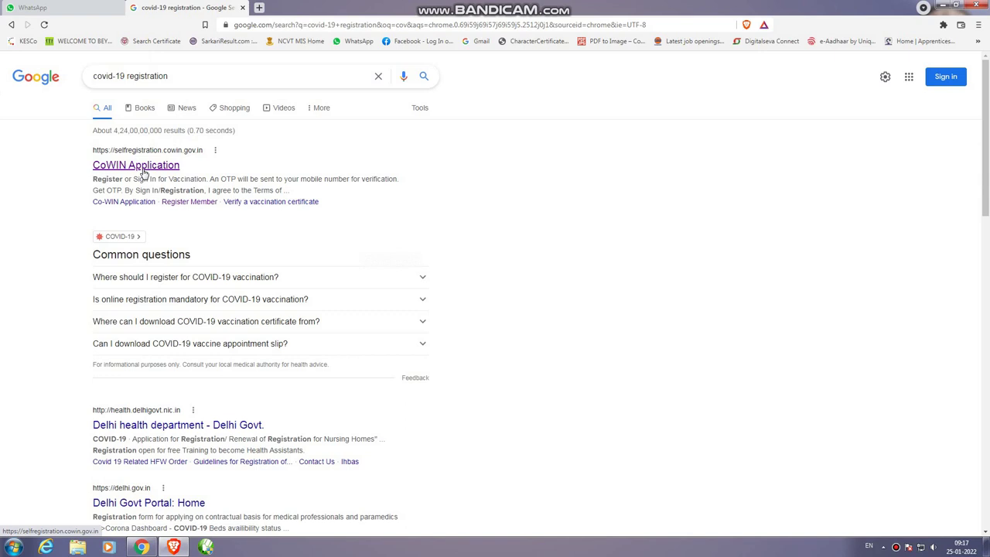
# Open the CoWIN site, request an OTP for the registered mobile number, and enter the received code.
pyautogui.click(143, 168)
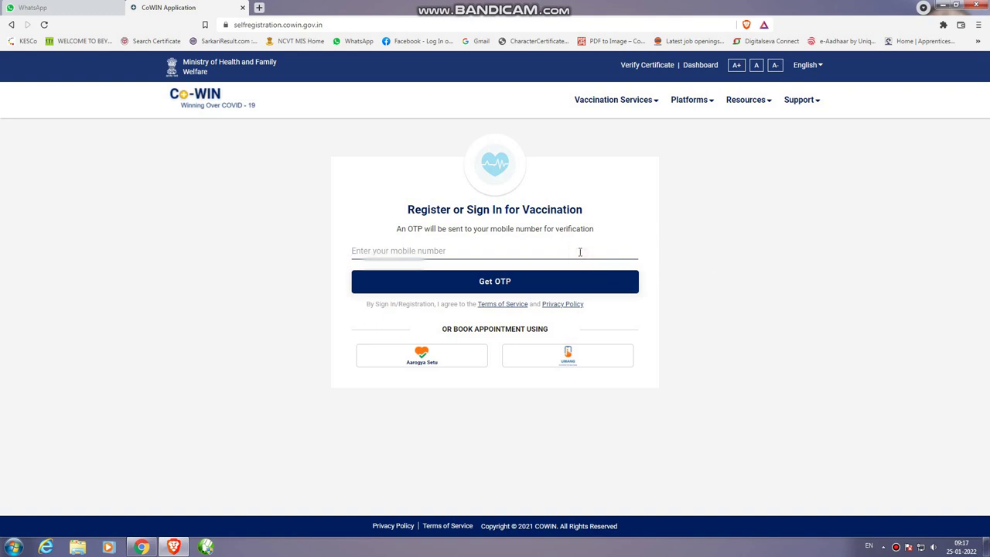
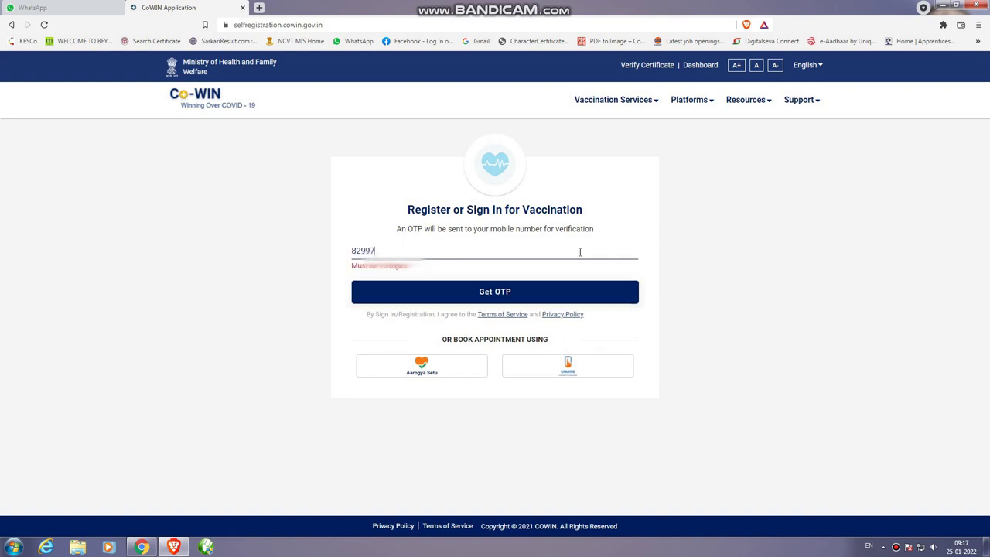
pyautogui.hotkey('ctrl', 'a')
pyautogui.click(544, 281)
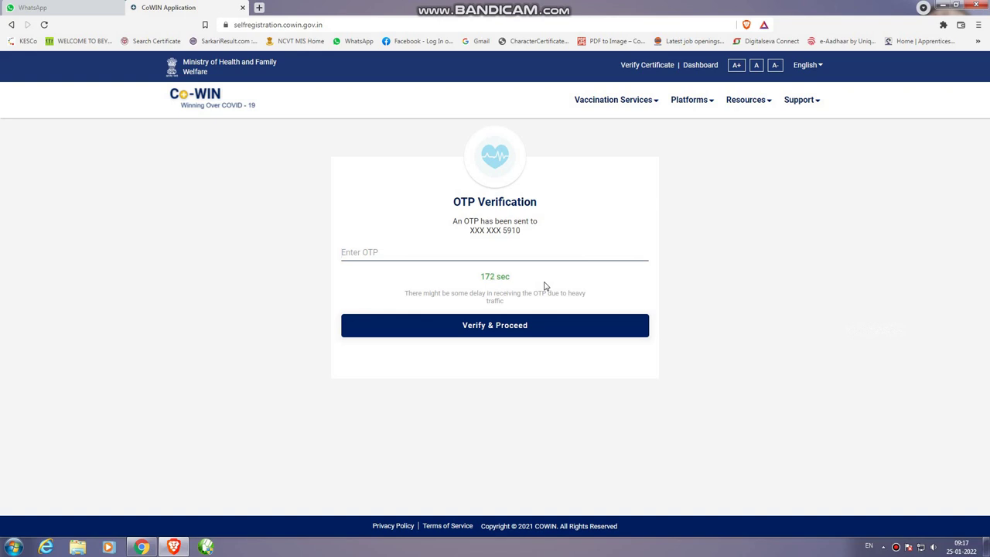
pyautogui.click(513, 254)
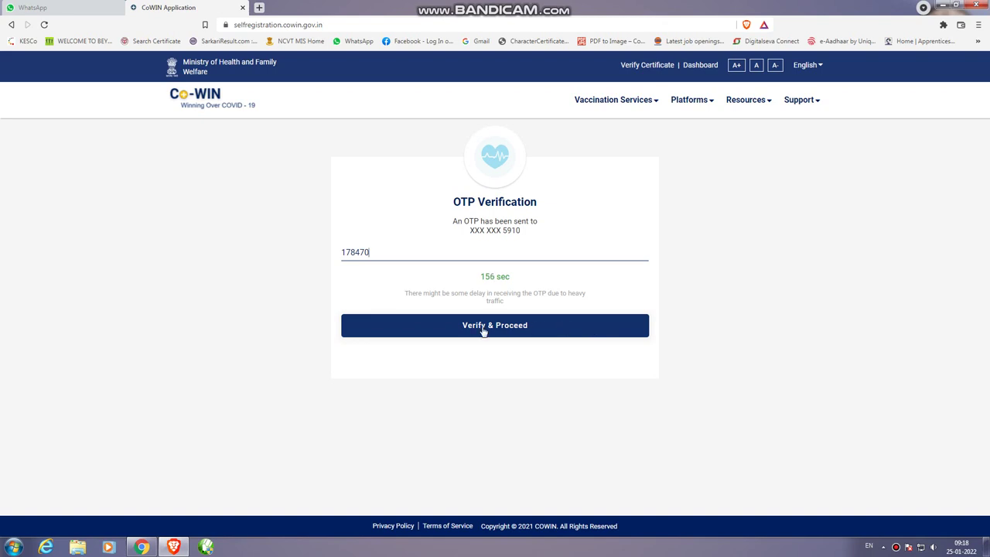
# Verify the OTP, reload the Dashboard after the error, and review both member cards.
pyautogui.click(533, 329)
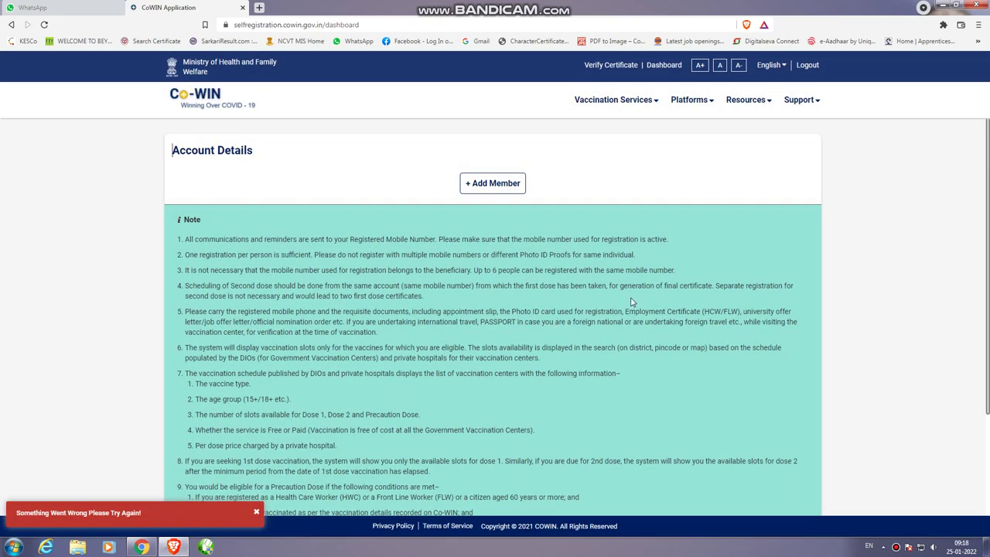
pyautogui.click(808, 68)
pyautogui.click(527, 247)
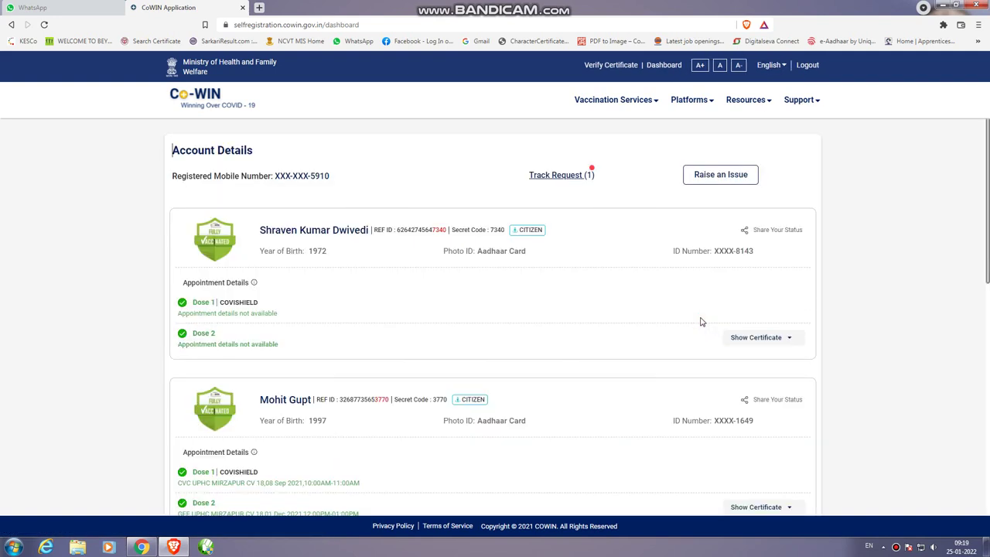
pyautogui.scroll(-3, 706, 311)
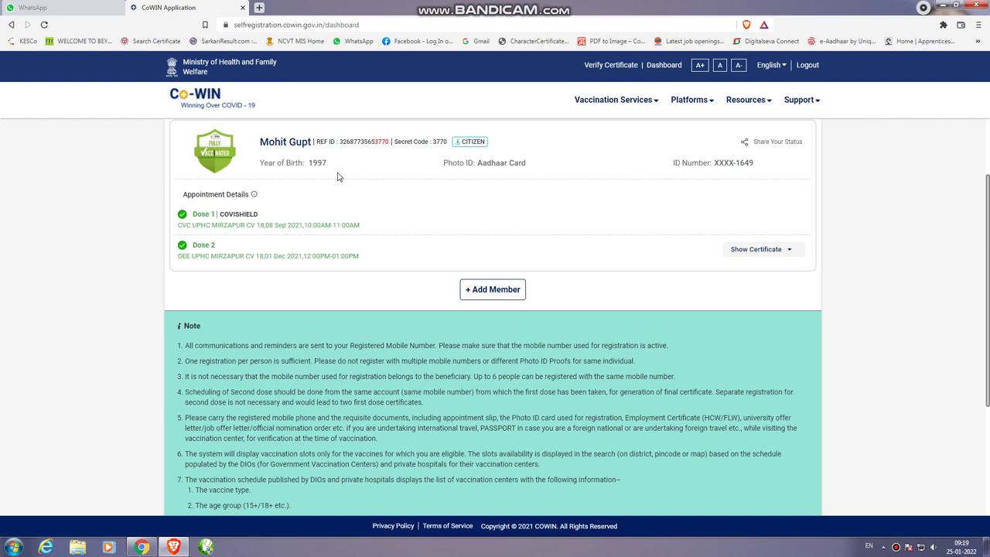
pyautogui.scroll(3, 766, 274)
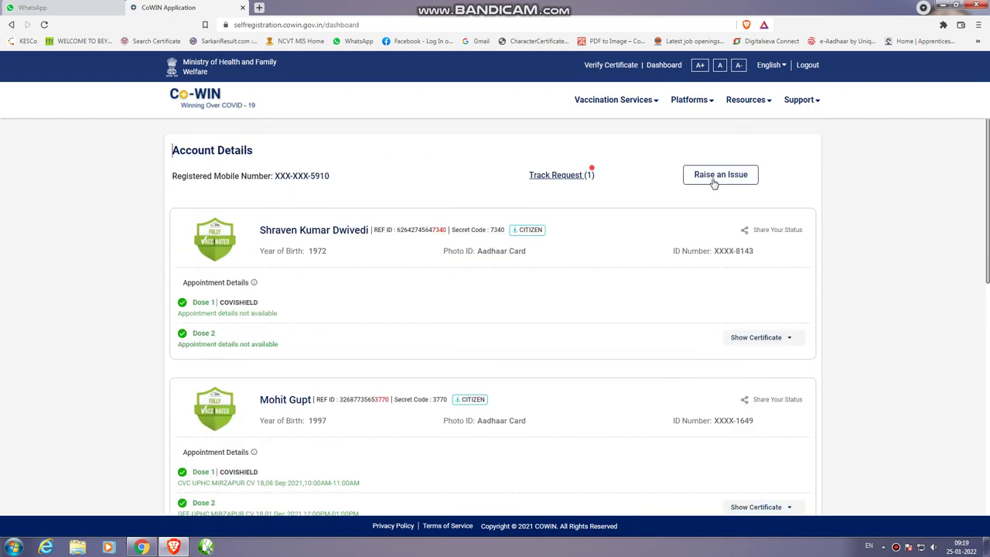
# Raise a 'Correction in my Certificate' issue (Name / Age / Gender / Photo ID) for the chosen member.
pyautogui.click(739, 178)
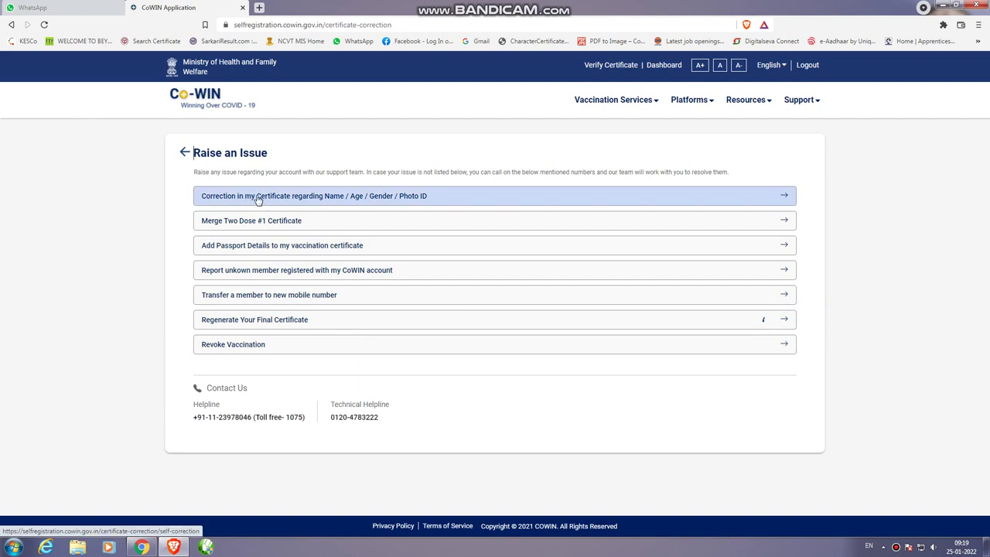
pyautogui.click(434, 195)
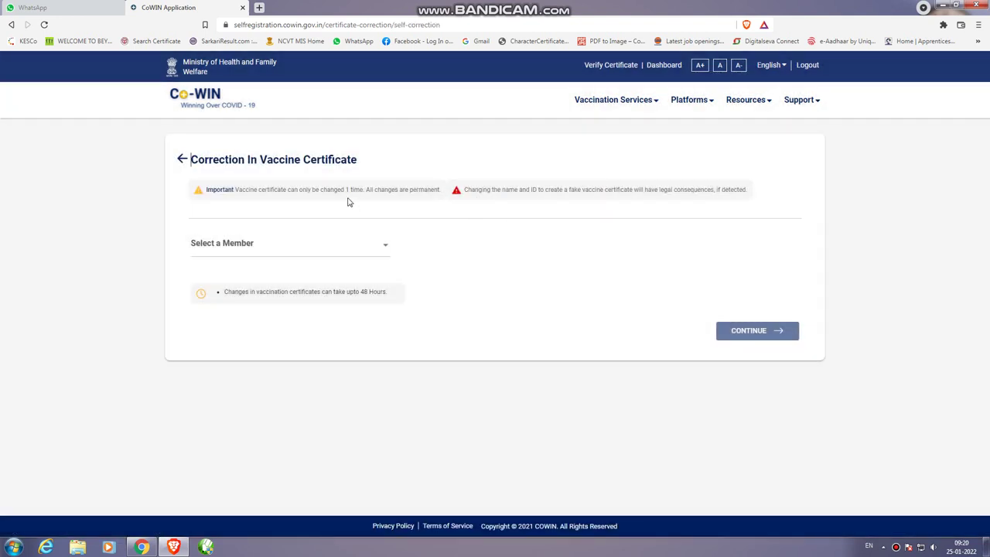
pyautogui.click(230, 246)
pyautogui.click(432, 248)
pyautogui.click(249, 246)
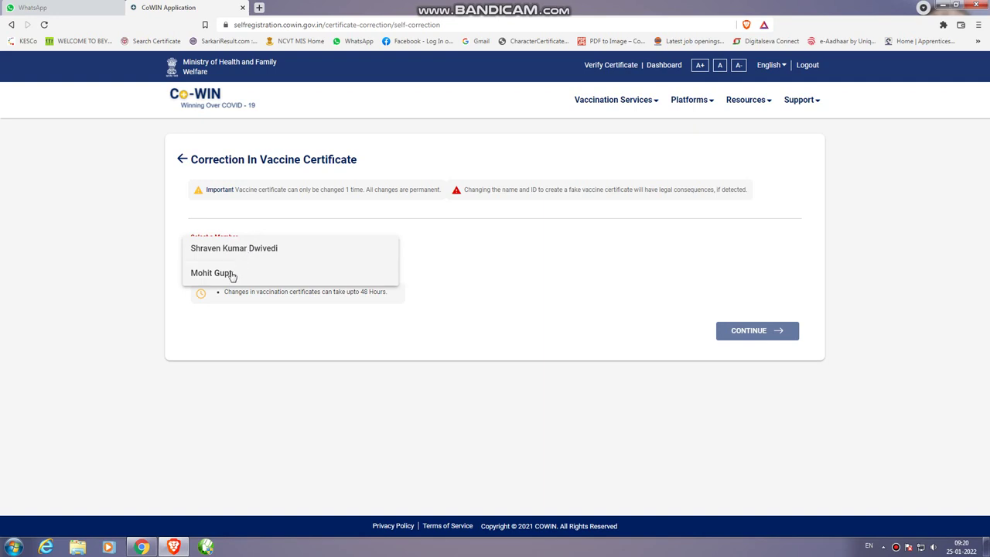
pyautogui.click(231, 276)
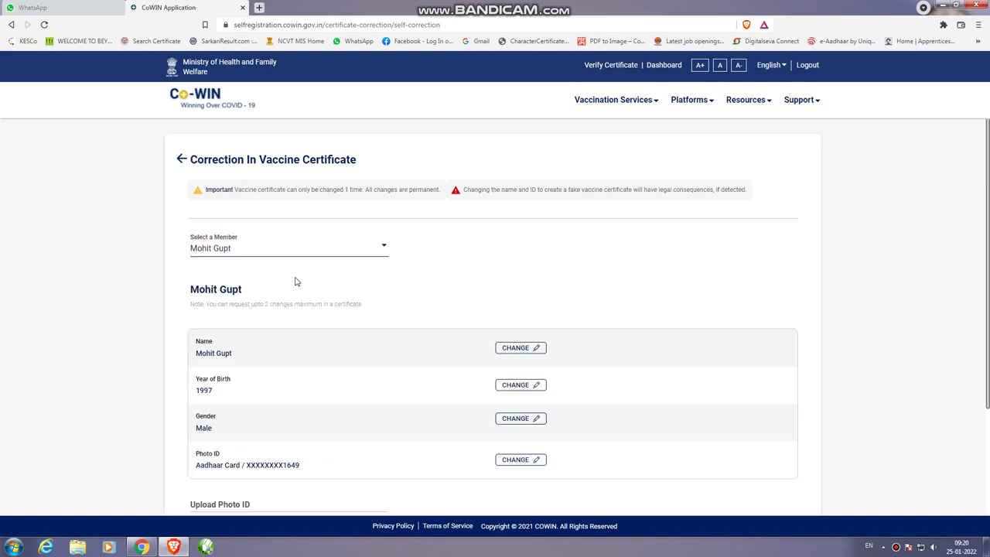
# Change the member's name to the corrected full spelling.
pyautogui.scroll(-1, 294, 282)
pyautogui.scroll(-1, 296, 286)
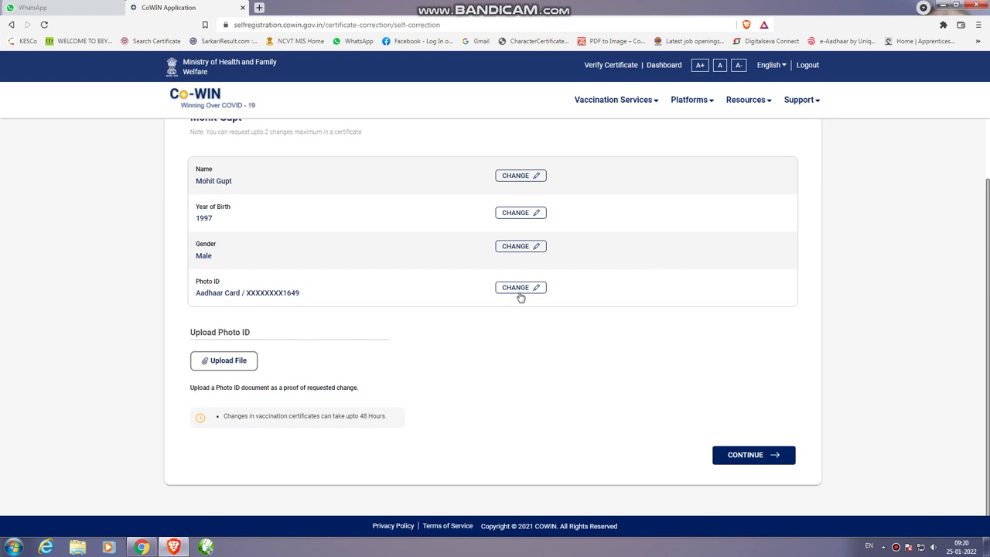
pyautogui.click(529, 175)
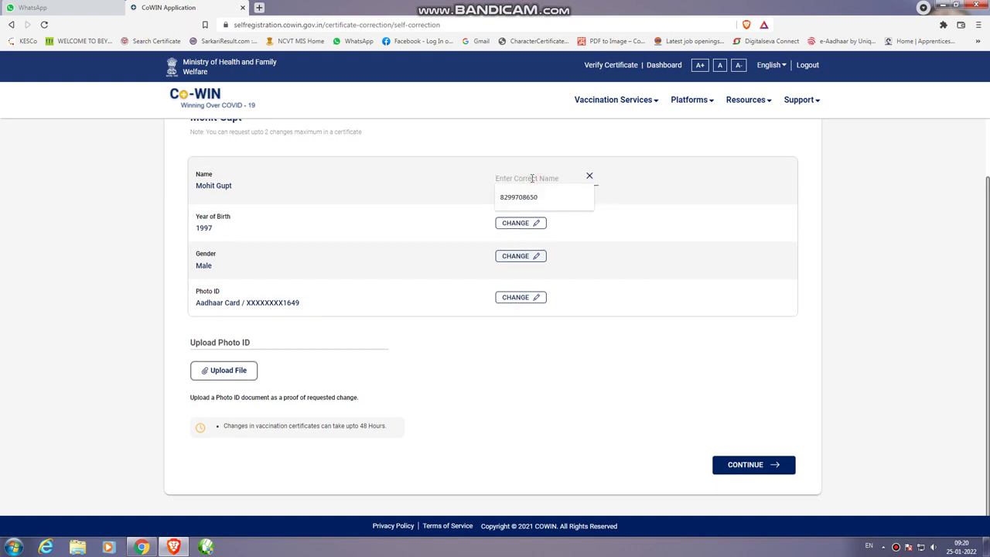
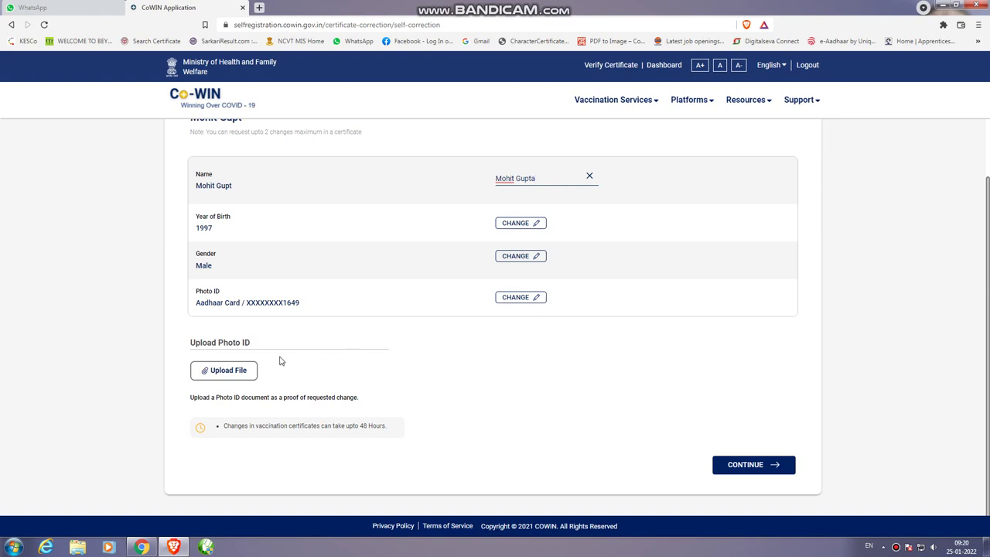
# Upload Addar Card.JPG as the photo ID proof.
pyautogui.click(232, 372)
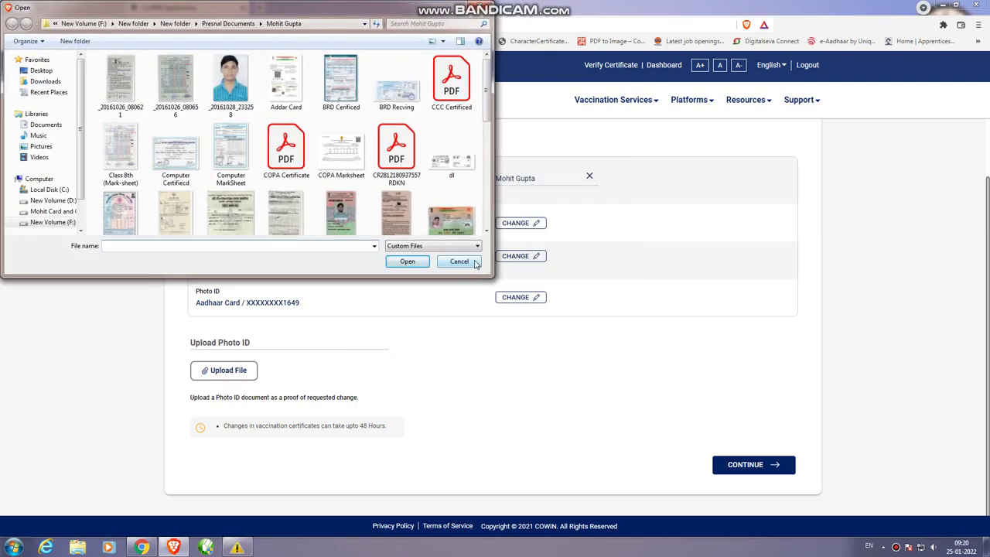
pyautogui.click(290, 91)
pyautogui.doubleClick(290, 91)
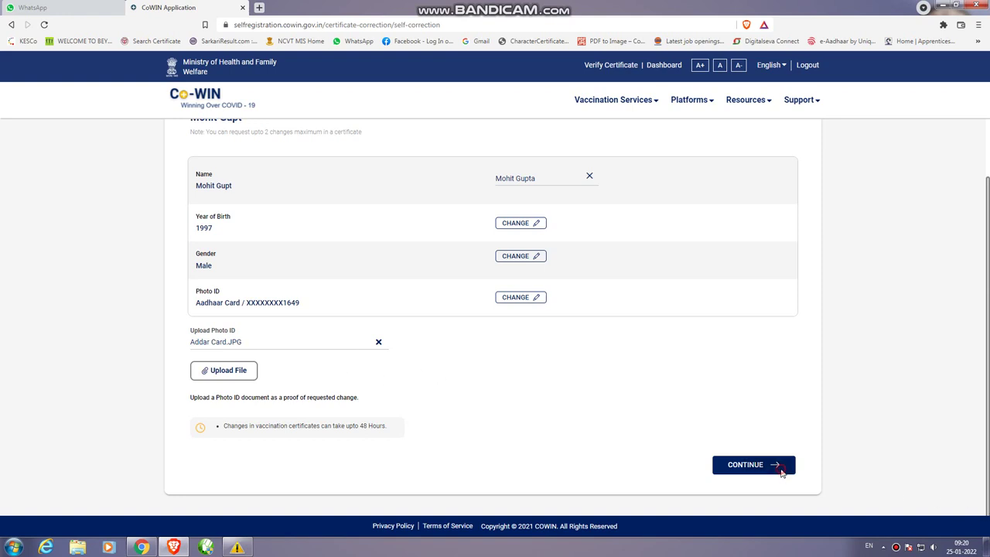
# Review the name change, submit the correction request, and open its status tracking.
pyautogui.click(776, 465)
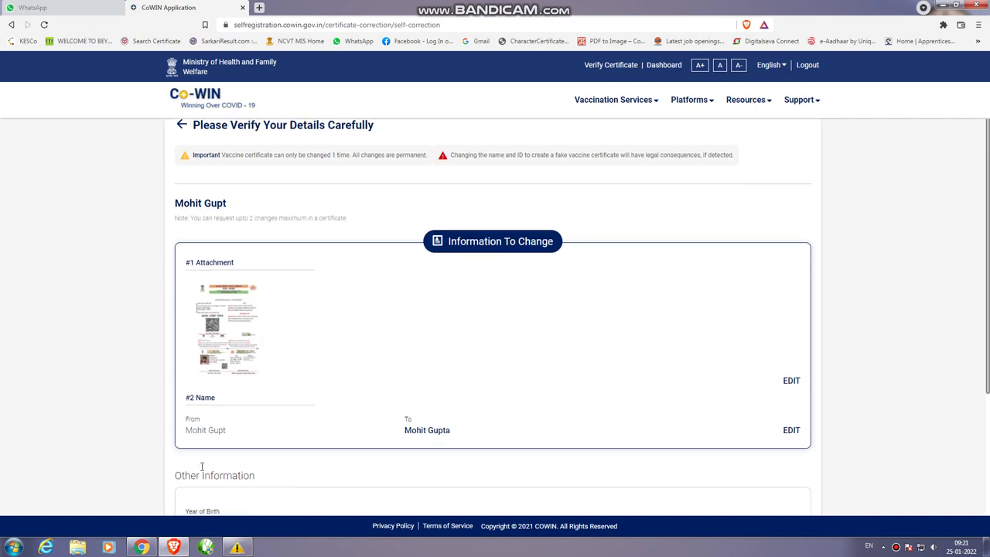
pyautogui.scroll(-3, 210, 402)
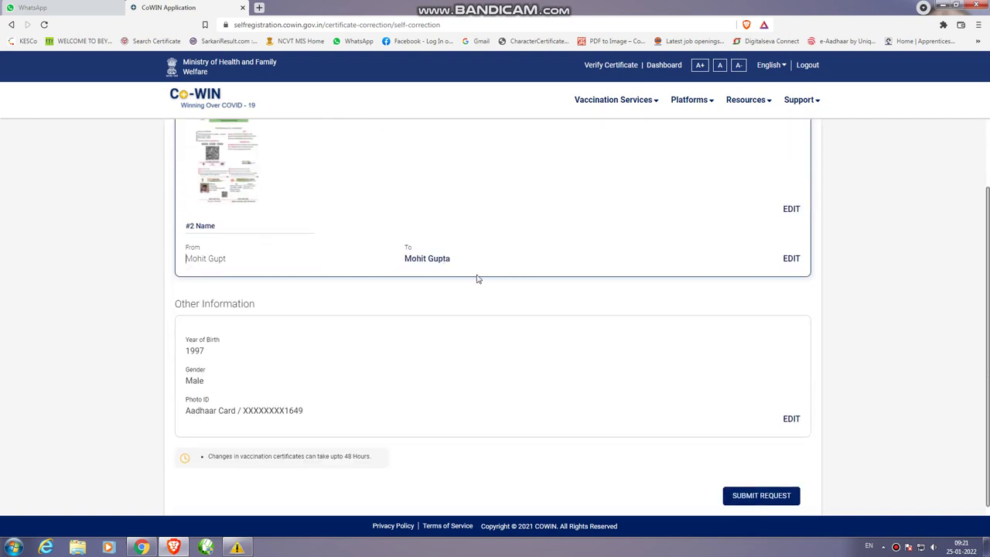
pyautogui.scroll(-1, 232, 309)
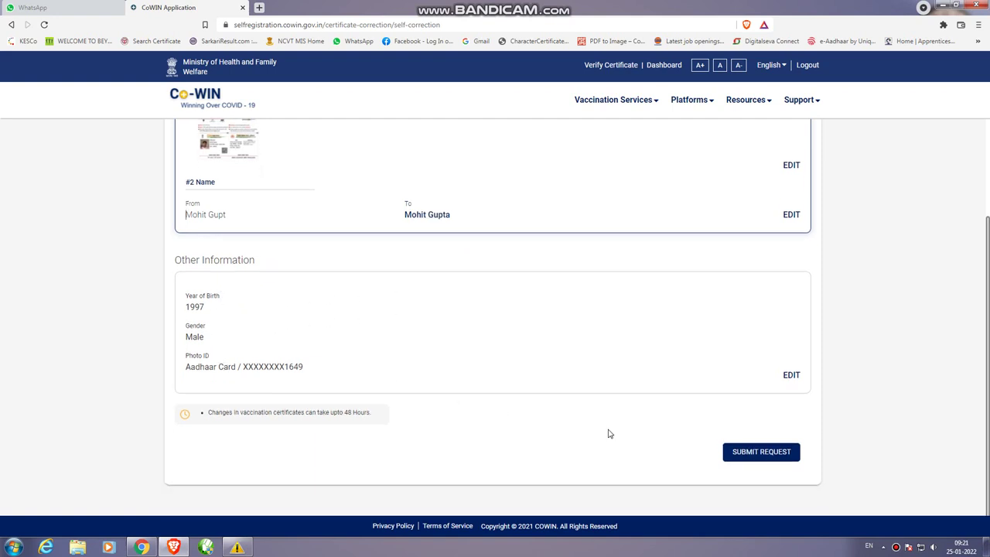
pyautogui.click(762, 453)
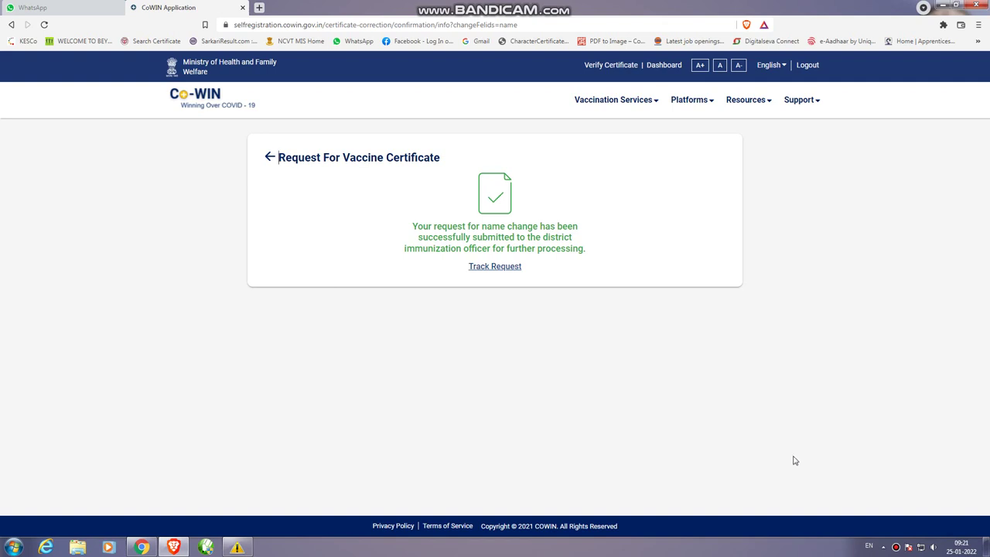
pyautogui.click(494, 266)
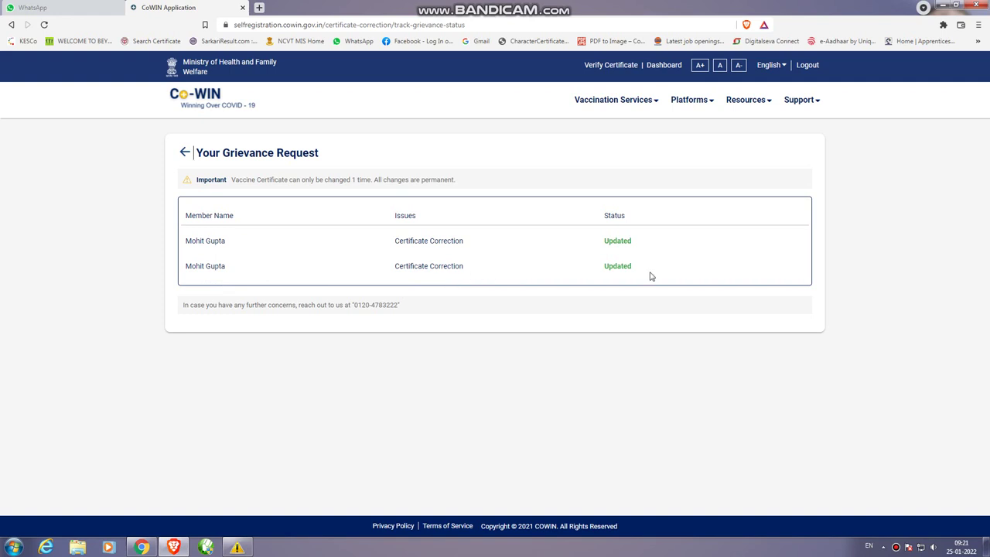
# Go back to the Account Details dashboard and scroll to the member card showing the corrected name.
pyautogui.click(187, 155)
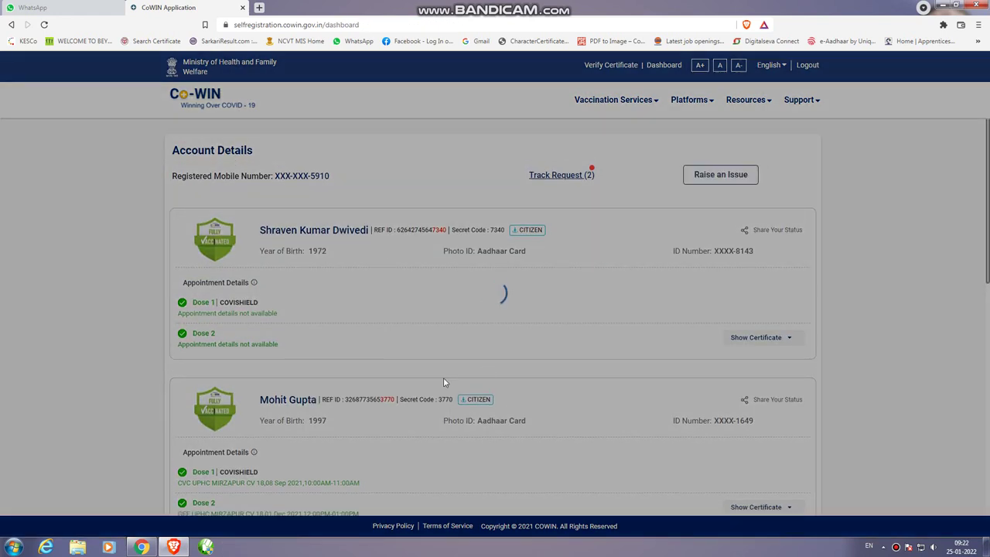
pyautogui.scroll(-1, 265, 407)
pyautogui.scroll(-1, 265, 407)
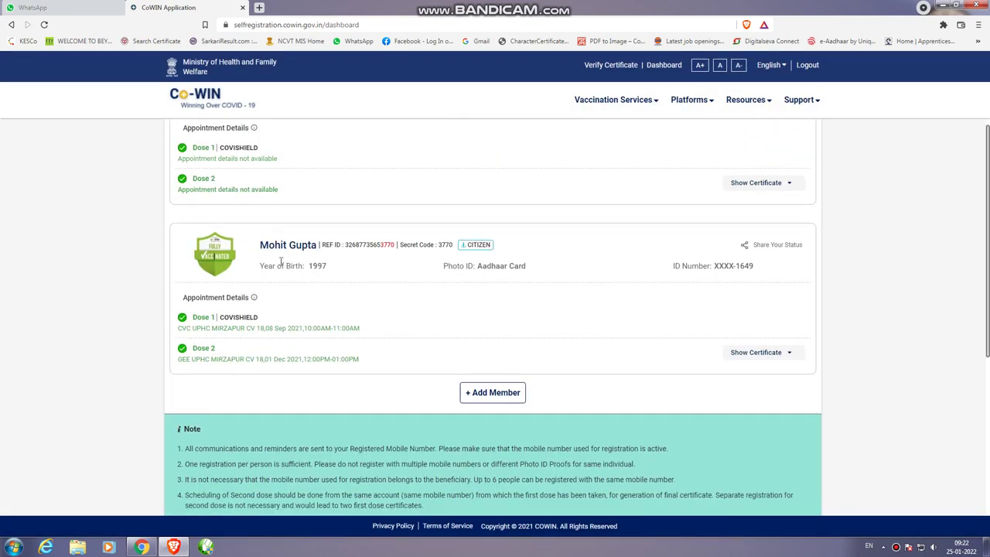